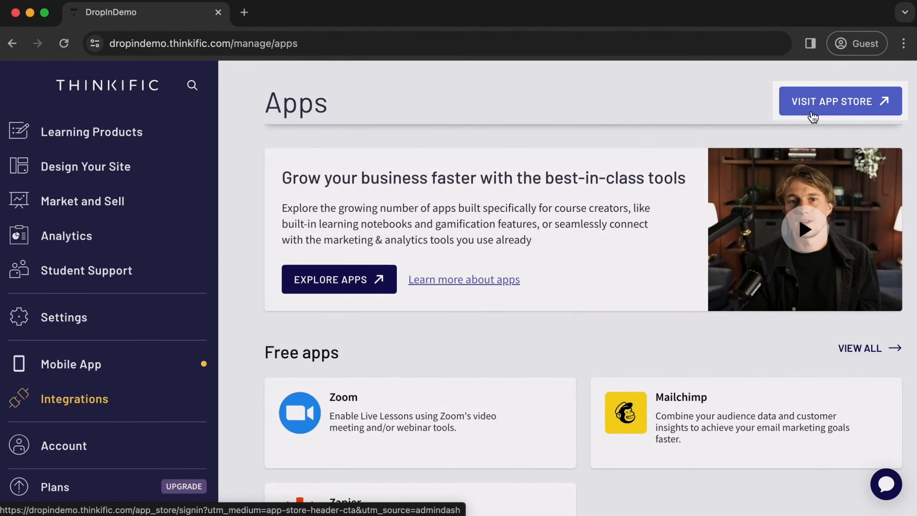
Search the Thinkific App Store for "DropInBlog" and open the app's listing.
{"action": "left_click", "coordinate": [813, 115]}
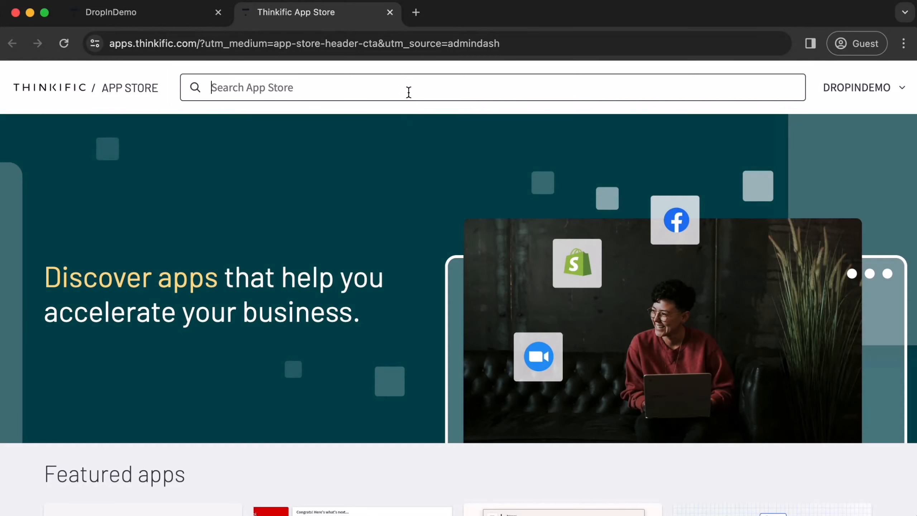
{"action": "left_click", "coordinate": [408, 92]}
{"action": "type", "text": "DropInBlog"}
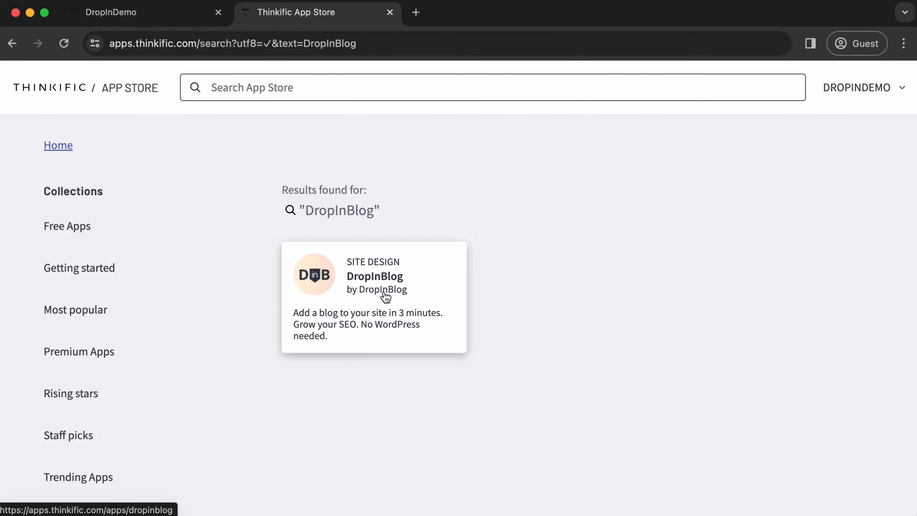
{"action": "left_click", "coordinate": [385, 296]}
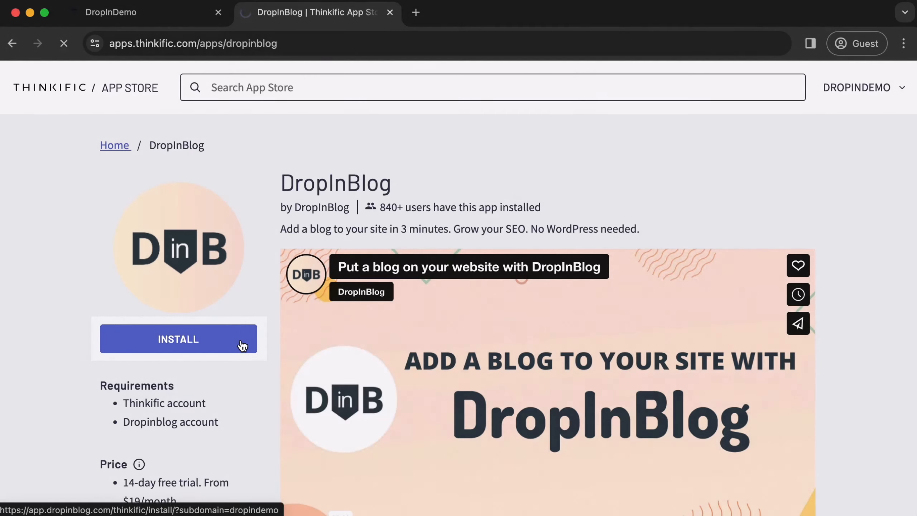
Install the DropInBlog app on the Thinkific site, accepting its permissions, and look over its blog posts list.
{"action": "left_click", "coordinate": [242, 346]}
{"action": "scroll", "coordinate": [394, 414], "scroll_direction": "down", "scroll_amount": 5}
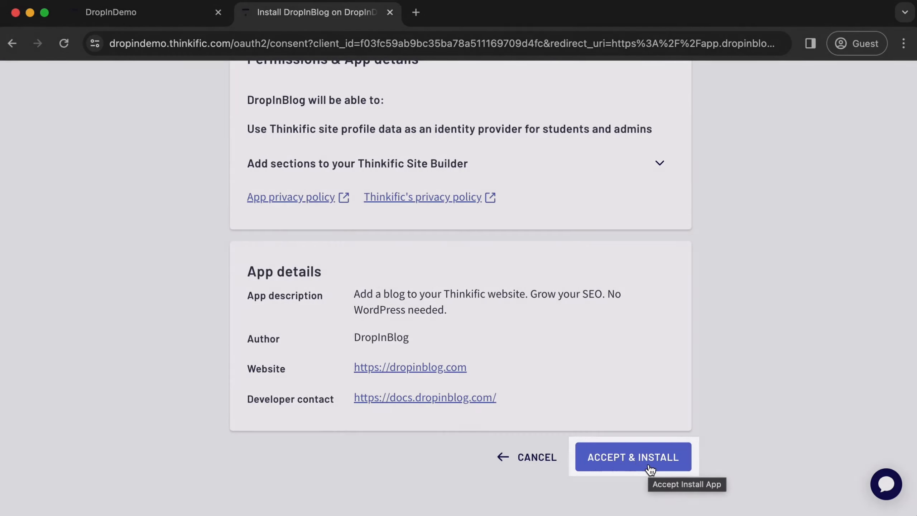
{"action": "left_click", "coordinate": [650, 470]}
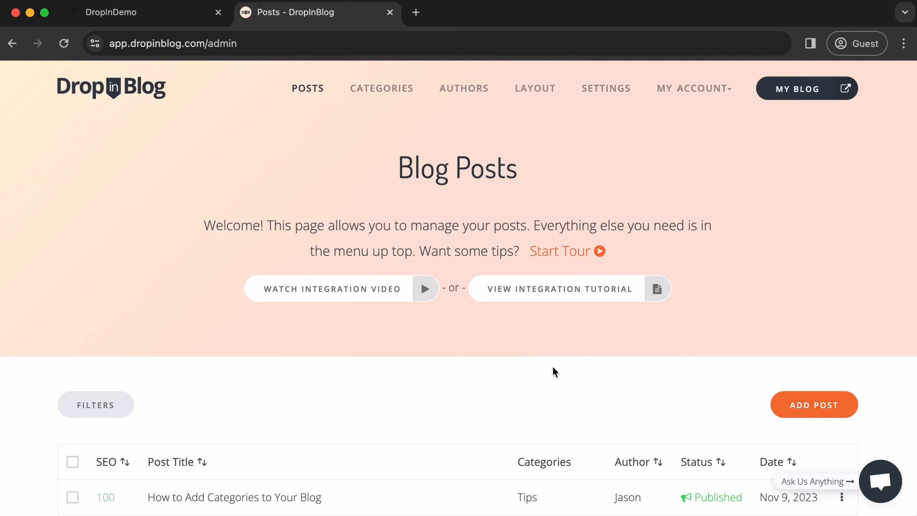
{"action": "scroll", "coordinate": [334, 371], "scroll_direction": "down", "scroll_amount": 6}
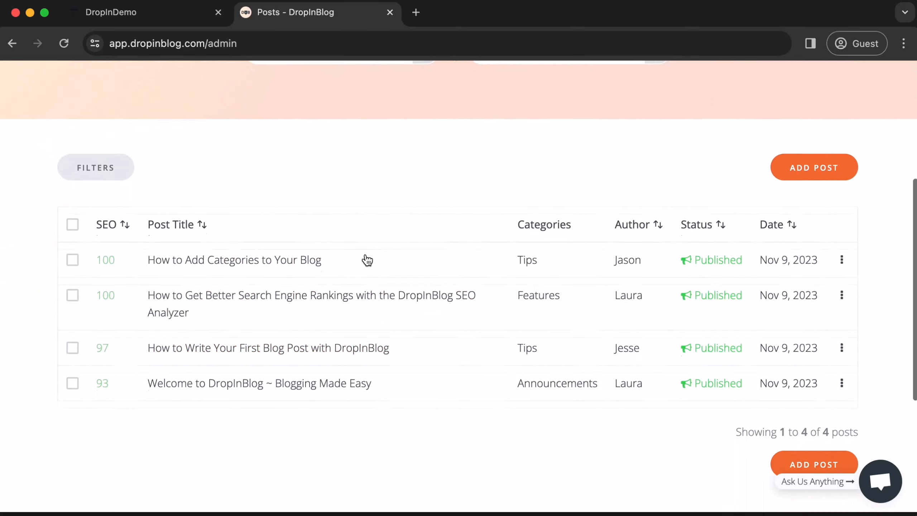
{"action": "scroll", "coordinate": [365, 256], "scroll_direction": "up", "scroll_amount": 4}
{"action": "scroll", "coordinate": [365, 254], "scroll_direction": "up", "scroll_amount": 3}
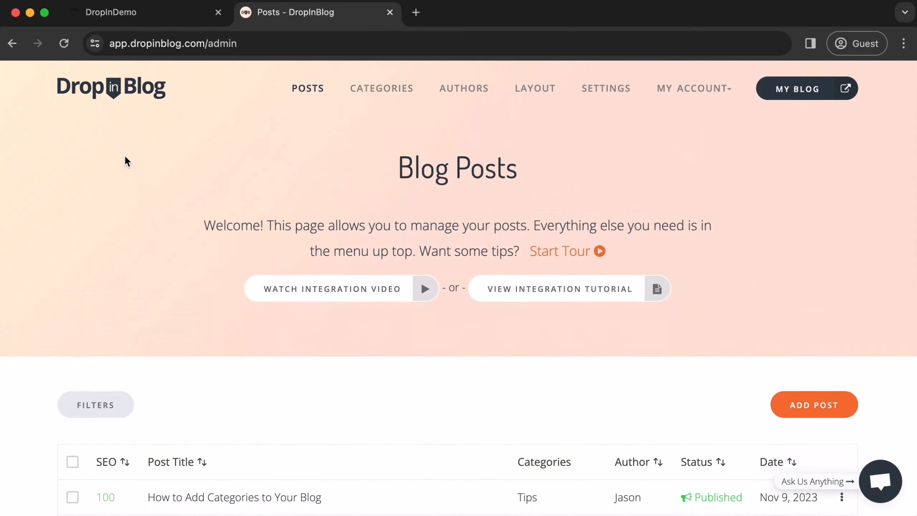
Switch back to the Thinkific Apps page, reload it, and open DropInBlog from the installed apps.
{"action": "left_click", "coordinate": [137, 21]}
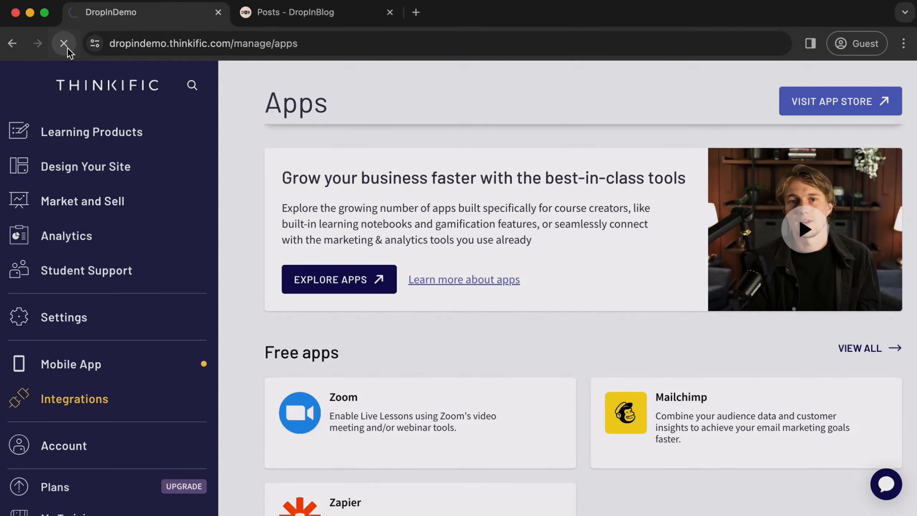
{"action": "left_click", "coordinate": [68, 47]}
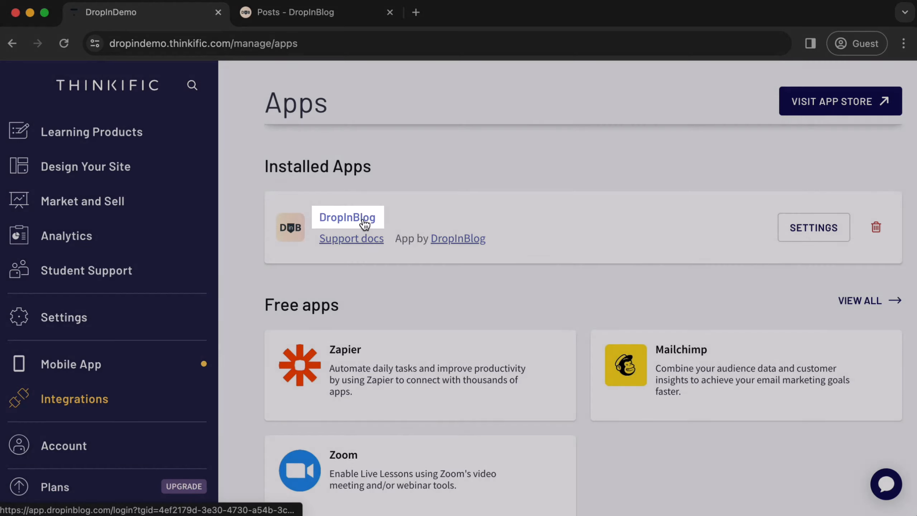
{"action": "left_click", "coordinate": [362, 219]}
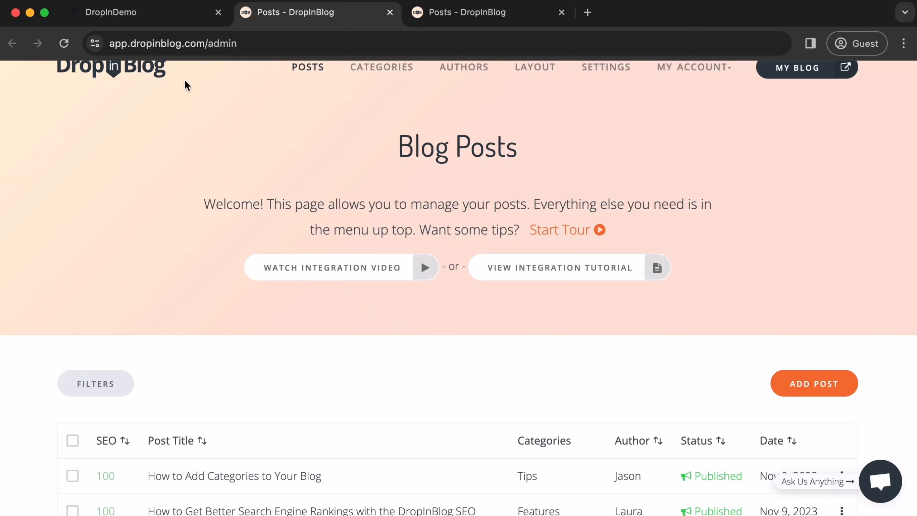
Return to the Thinkific dashboard and create a new custom site page named "Blog".
{"action": "left_click", "coordinate": [157, 22]}
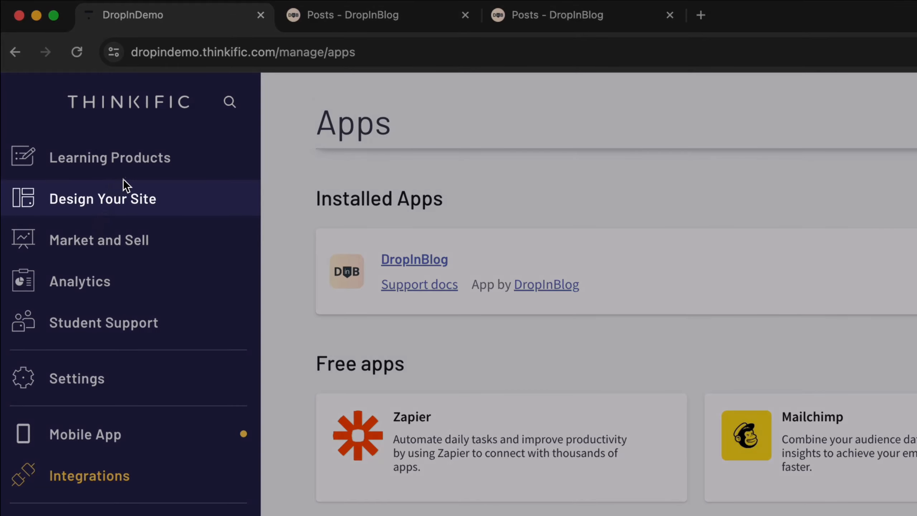
{"action": "left_click", "coordinate": [127, 204]}
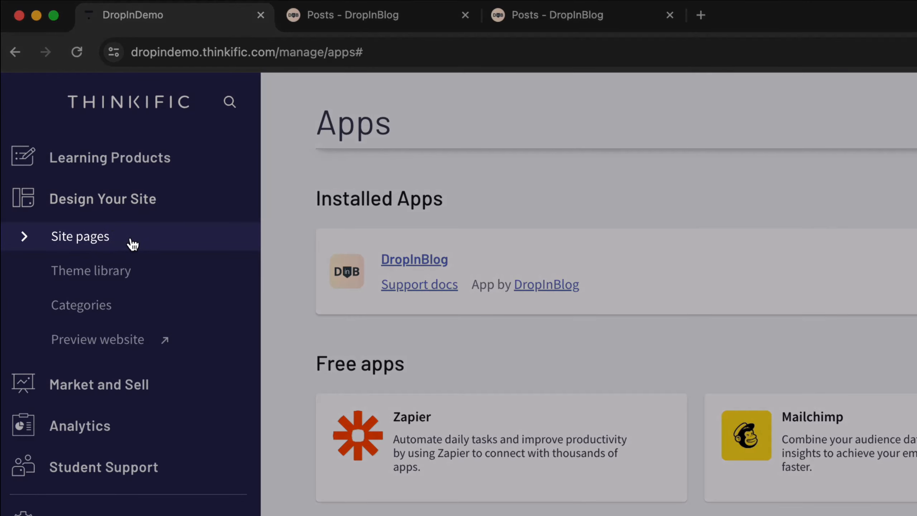
{"action": "left_click", "coordinate": [129, 242]}
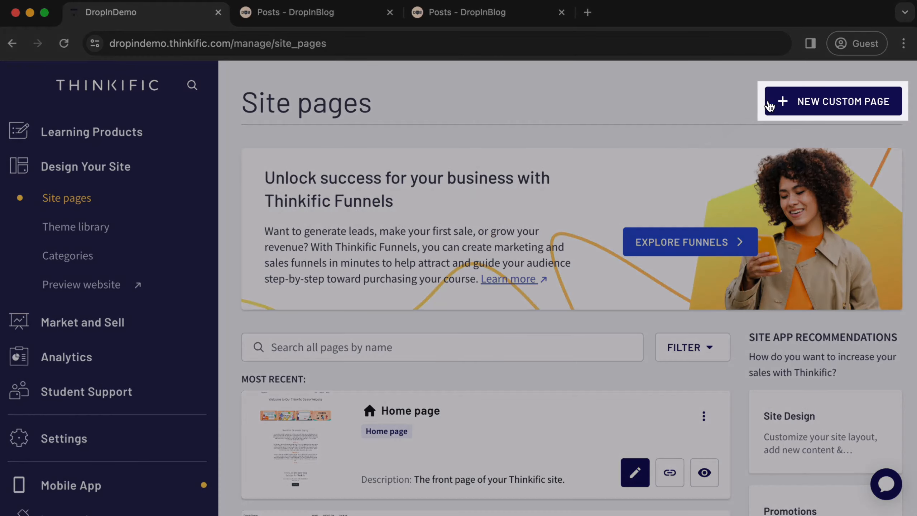
{"action": "left_click", "coordinate": [801, 106]}
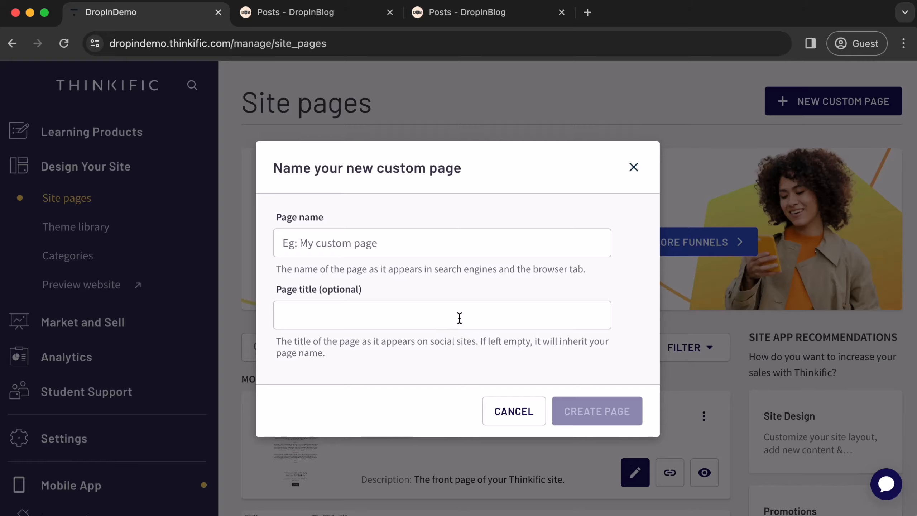
{"action": "left_click", "coordinate": [456, 235]}
{"action": "type", "text": "Blog"}
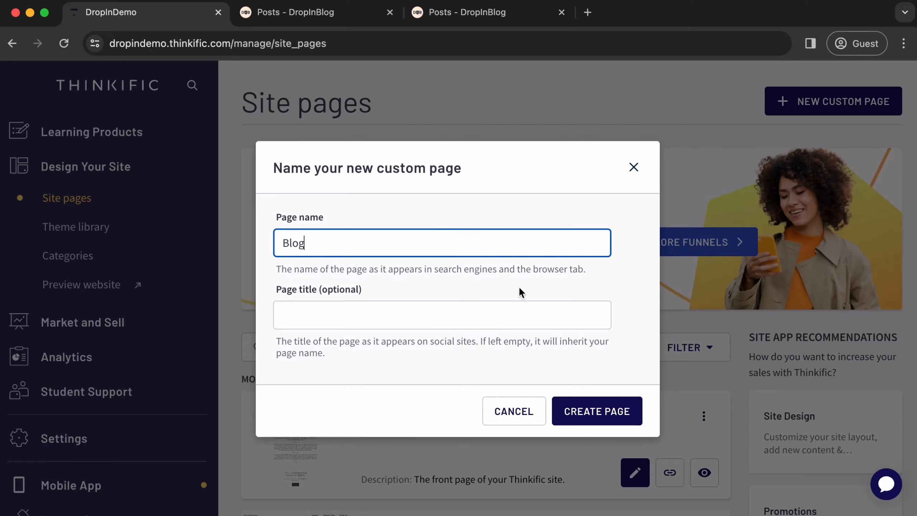
{"action": "left_click", "coordinate": [596, 420]}
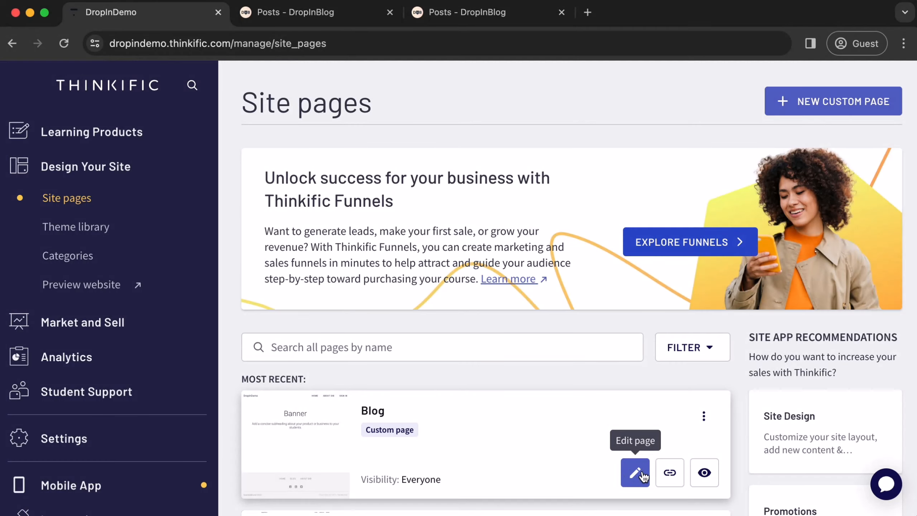
Open the Blog page in the Site Builder and add DropInBlog's Blog section to it.
{"action": "left_click", "coordinate": [641, 476]}
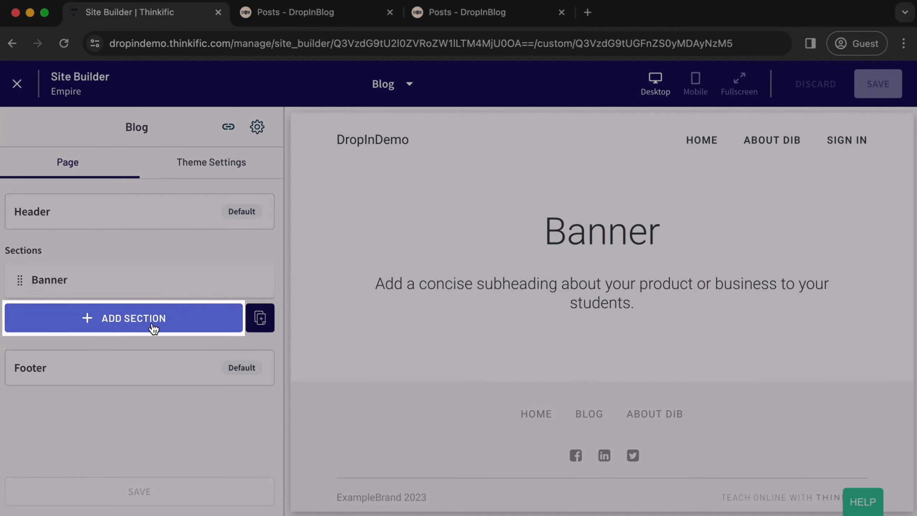
{"action": "left_click", "coordinate": [187, 327]}
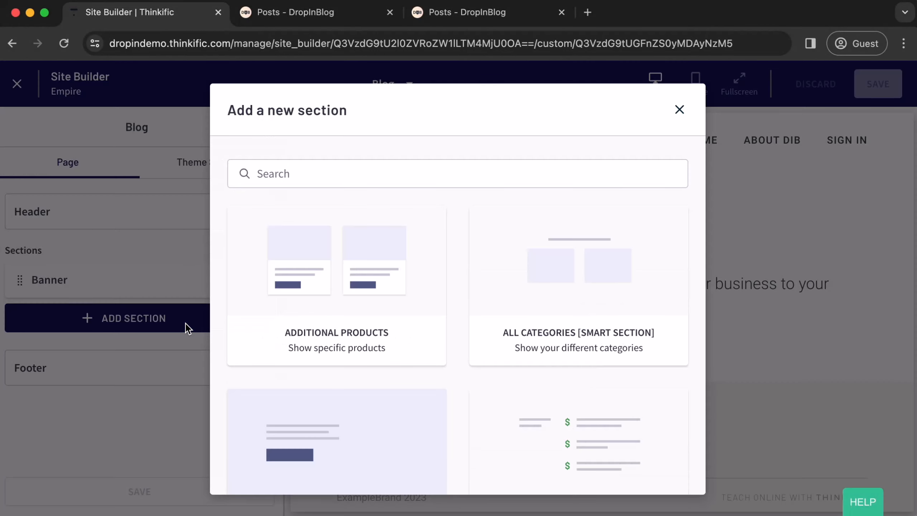
{"action": "scroll", "coordinate": [340, 361], "scroll_direction": "down", "scroll_amount": 6}
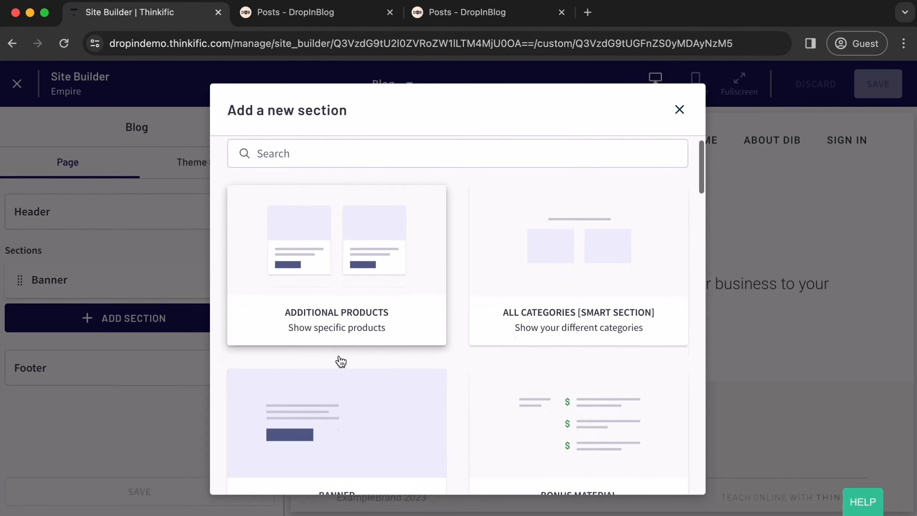
{"action": "scroll", "coordinate": [341, 362], "scroll_direction": "down", "scroll_amount": 15}
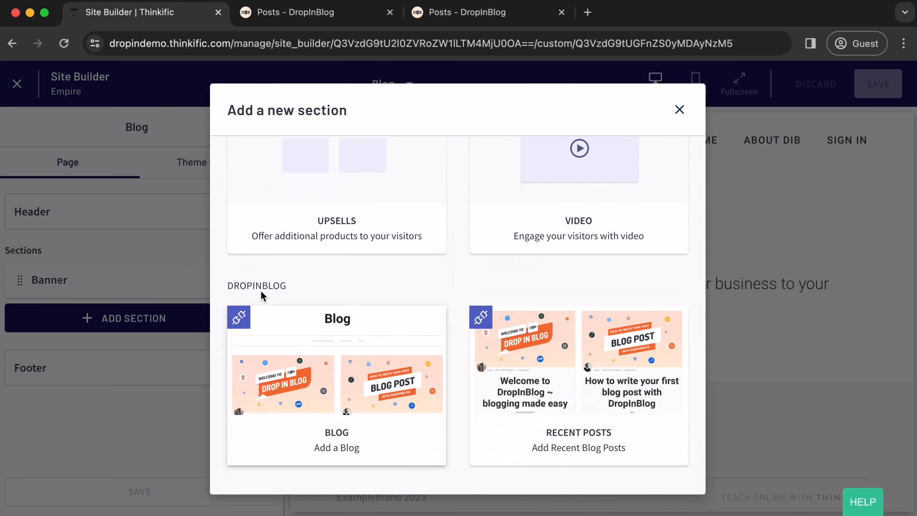
{"action": "left_click", "coordinate": [347, 392]}
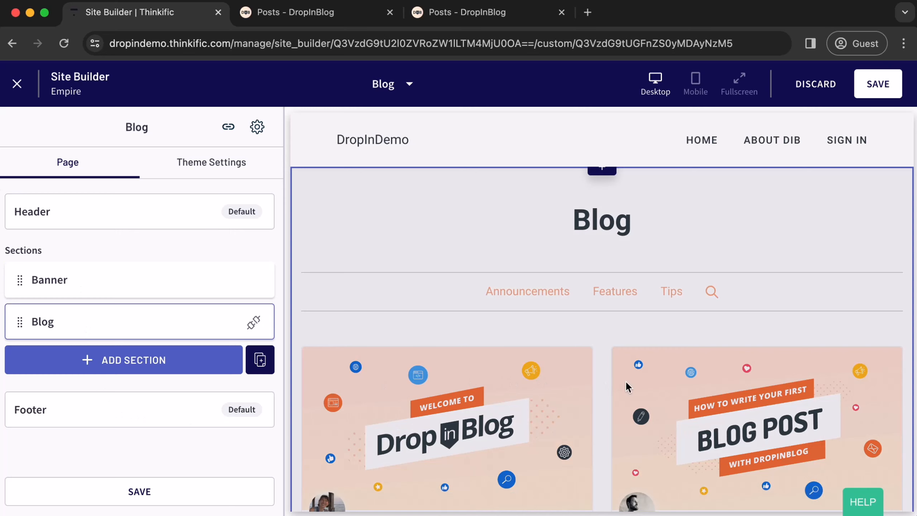
Look through the blog posts in the page preview and save the Blog page.
{"action": "scroll", "coordinate": [628, 387], "scroll_direction": "down", "scroll_amount": 3}
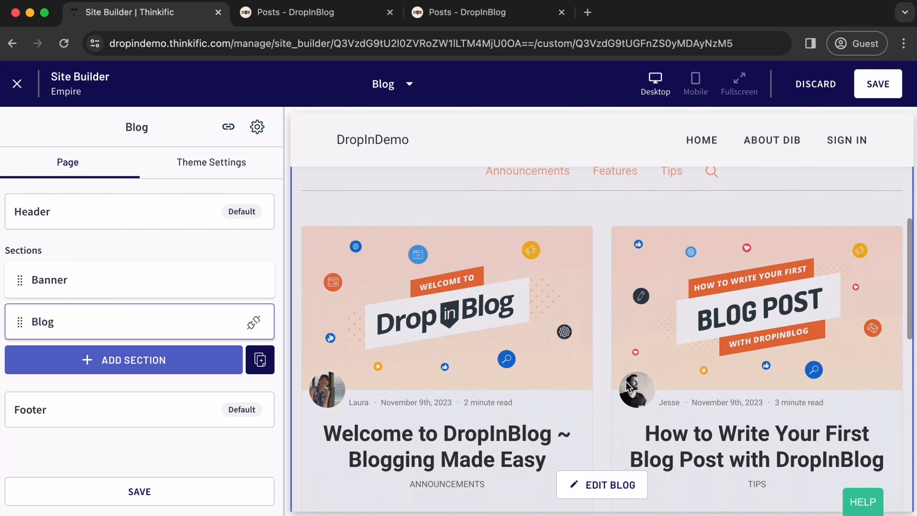
{"action": "scroll", "coordinate": [627, 381], "scroll_direction": "down", "scroll_amount": 2}
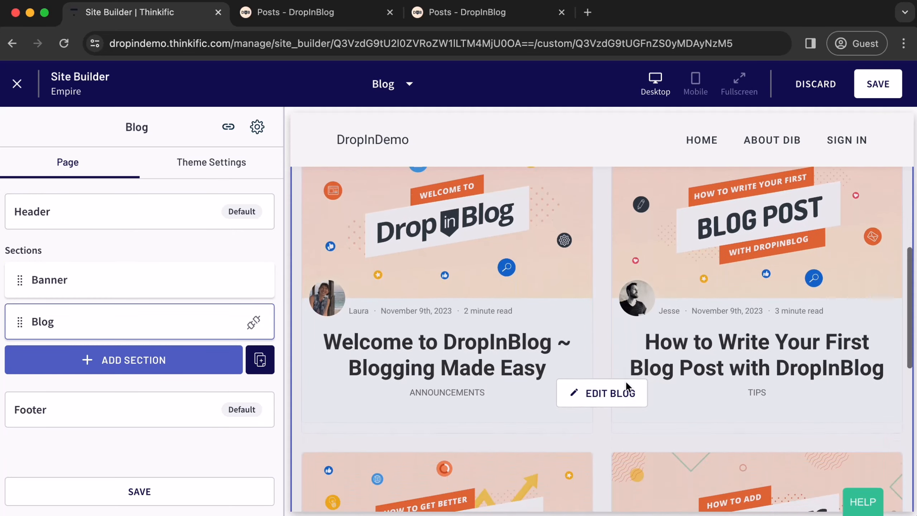
{"action": "scroll", "coordinate": [626, 381], "scroll_direction": "down", "scroll_amount": 8}
{"action": "left_click", "coordinate": [215, 489]}
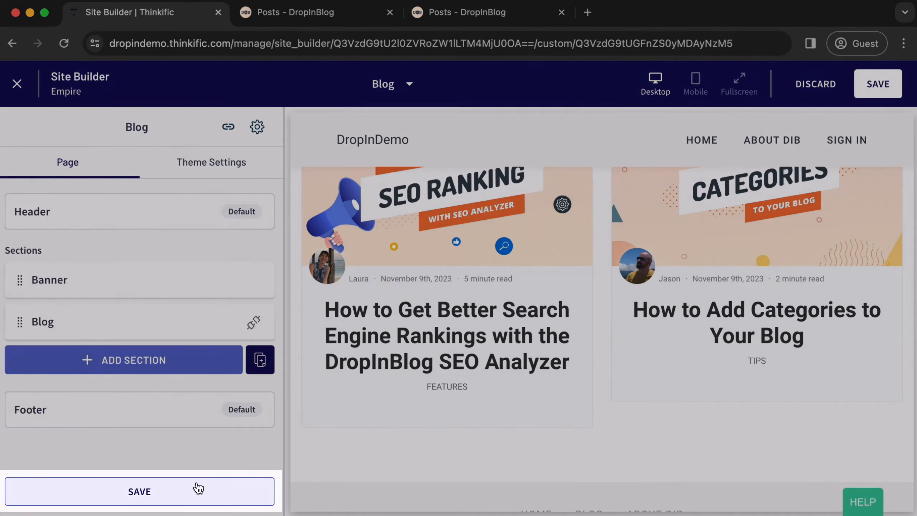
{"action": "left_click", "coordinate": [198, 488]}
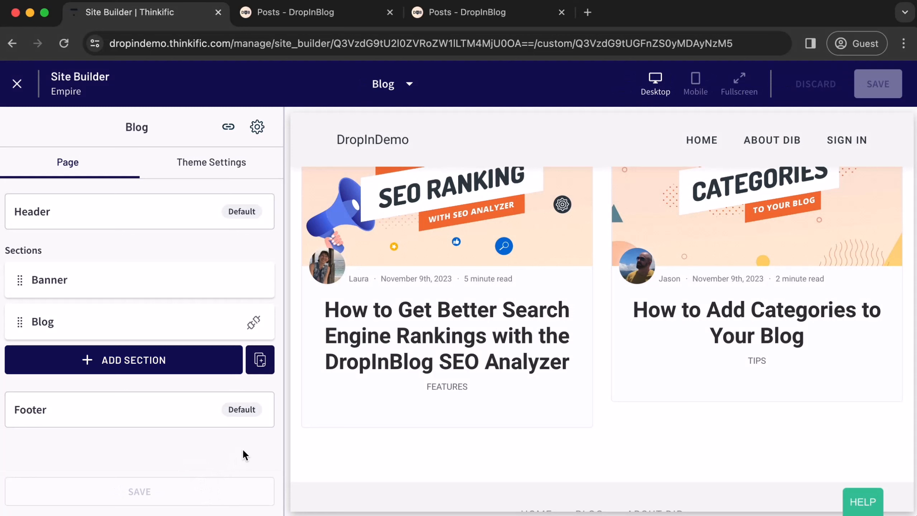
{"action": "scroll", "coordinate": [484, 352], "scroll_direction": "up", "scroll_amount": 4}
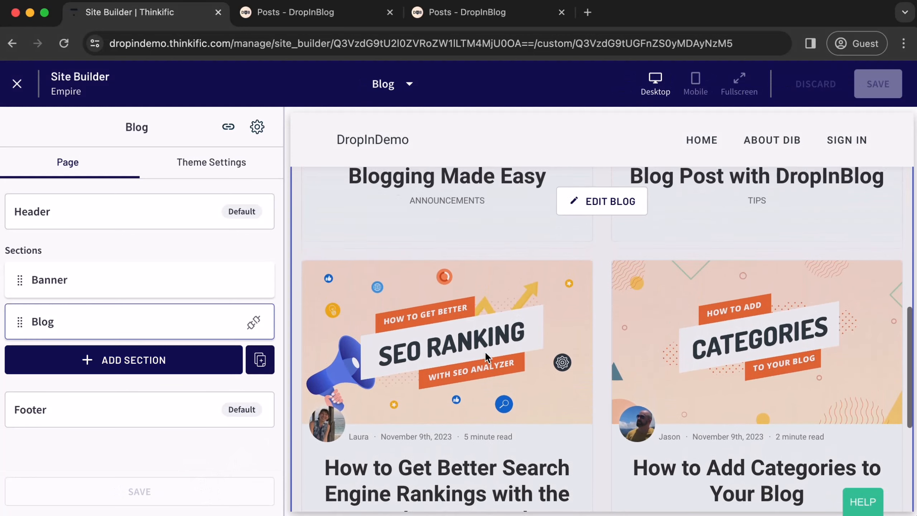
{"action": "scroll", "coordinate": [485, 352], "scroll_direction": "up", "scroll_amount": 1}
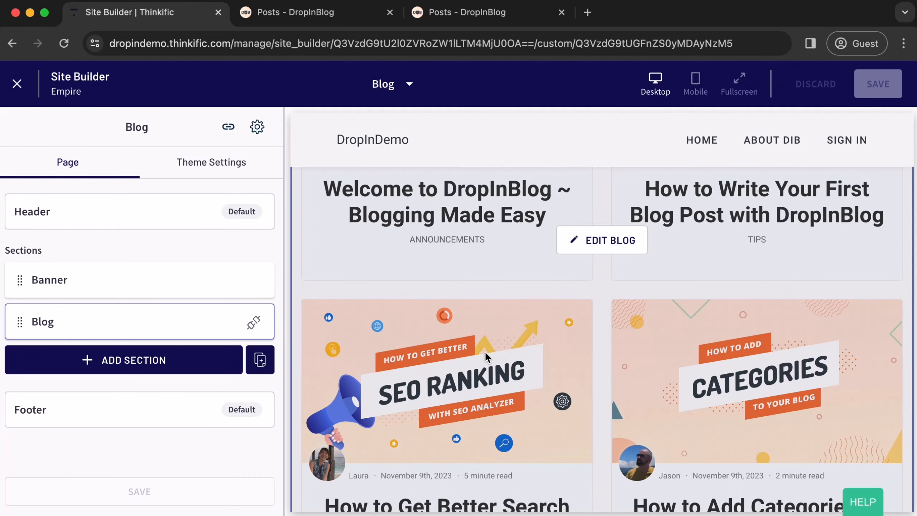
{"action": "scroll", "coordinate": [485, 352], "scroll_direction": "up", "scroll_amount": 15}
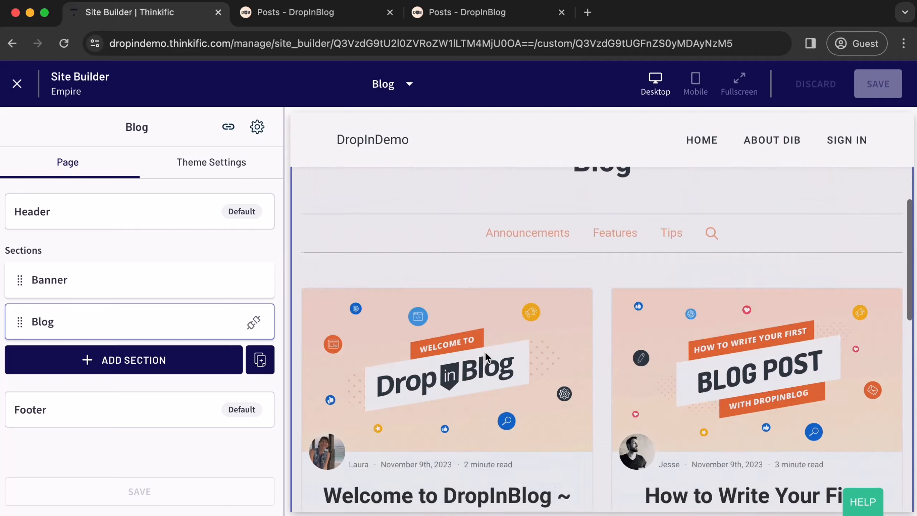